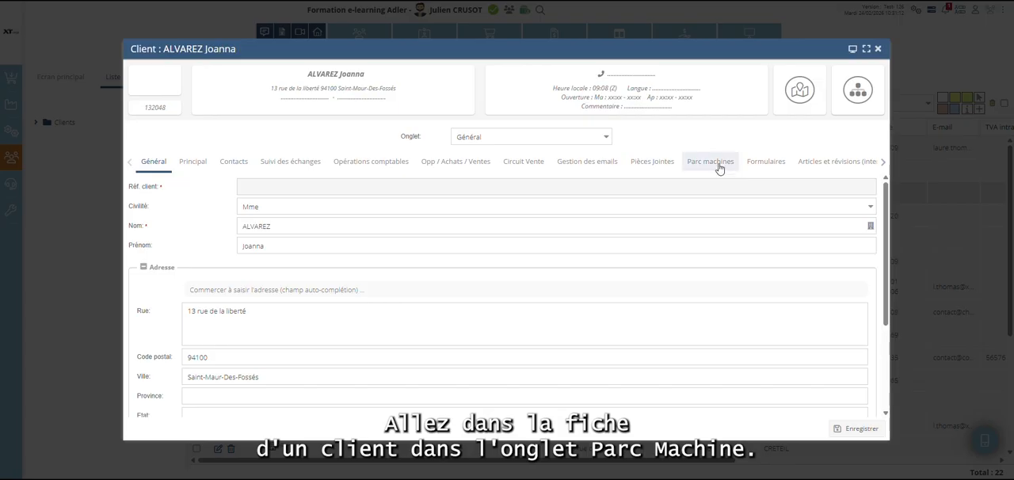
In the client's machine park, start creating a new model machine with the description "chaudière fioul".
{"action": "left_click", "coordinate": [718, 165]}
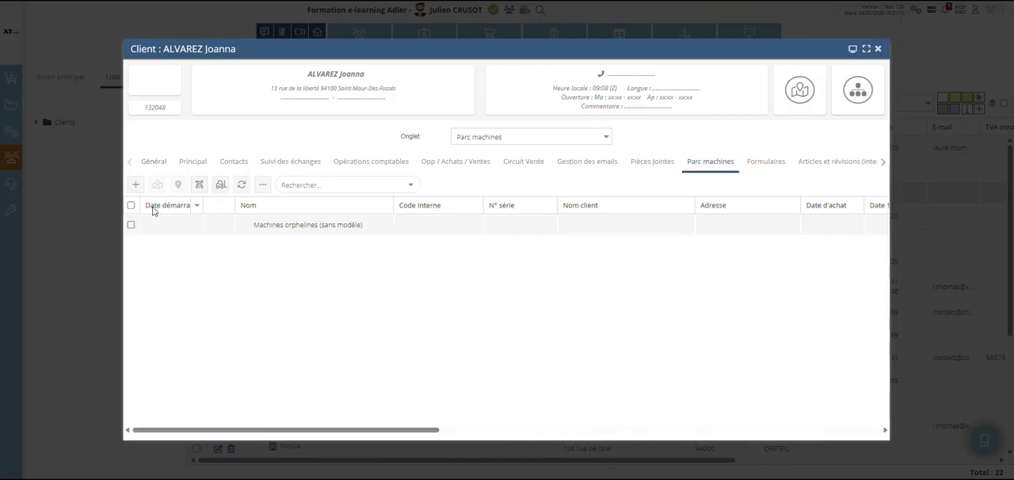
{"action": "left_click", "coordinate": [138, 187]}
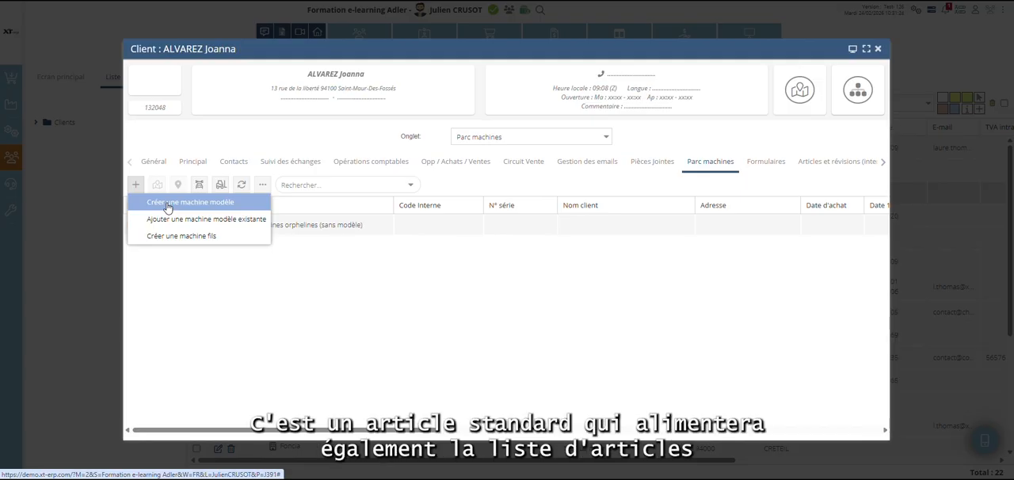
{"action": "left_click", "coordinate": [167, 205]}
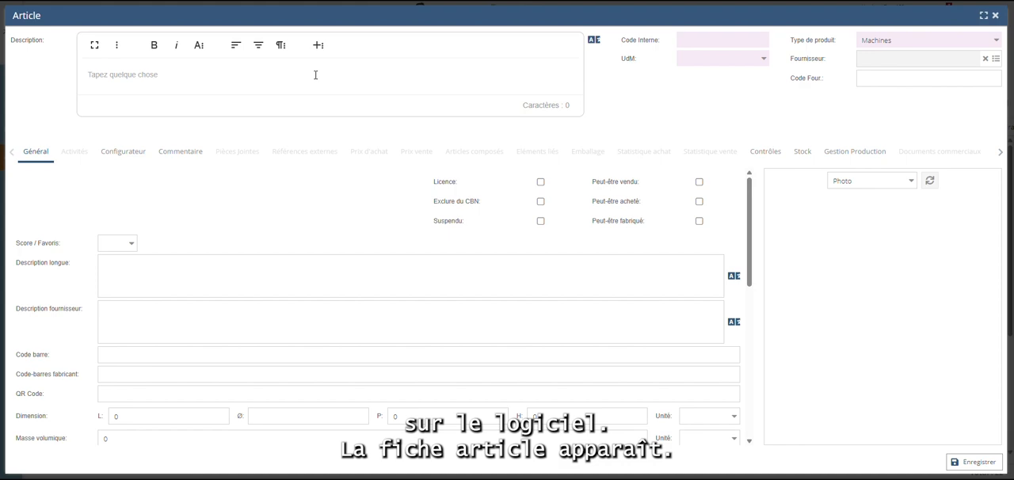
{"action": "left_click", "coordinate": [316, 74]}
{"action": "type", "text": "chaudière fioul"}
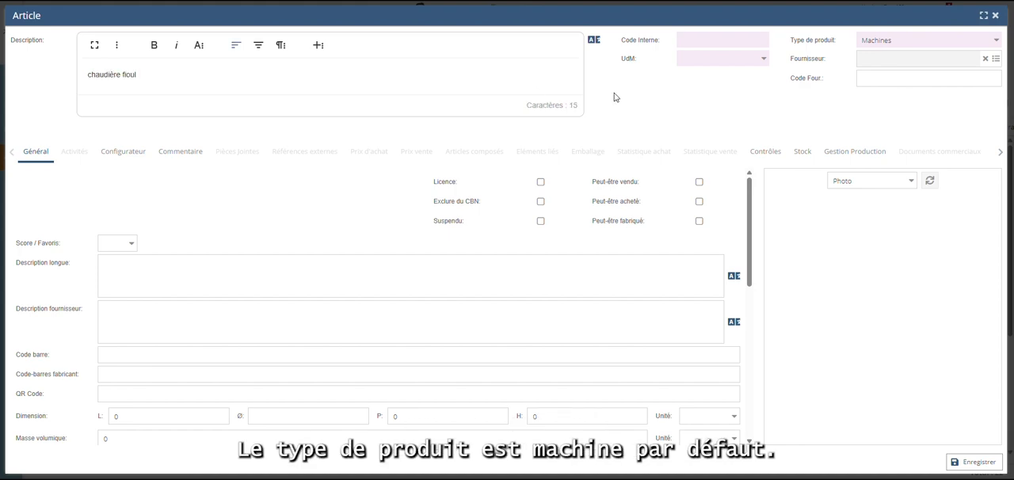
Set the new article's internal code to "fiol", save it and close its record.
{"action": "left_click", "coordinate": [713, 44]}
{"action": "type", "text": "fiol"}
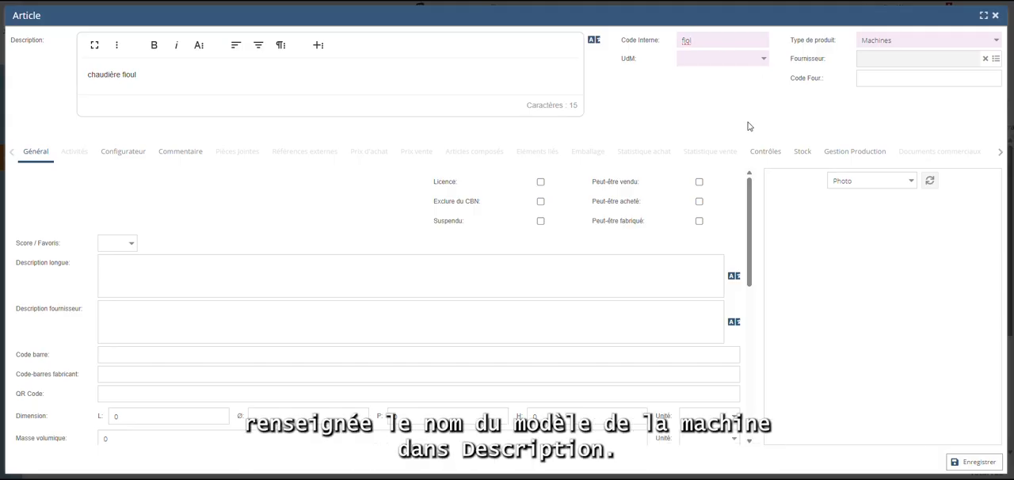
{"action": "left_click", "coordinate": [978, 464]}
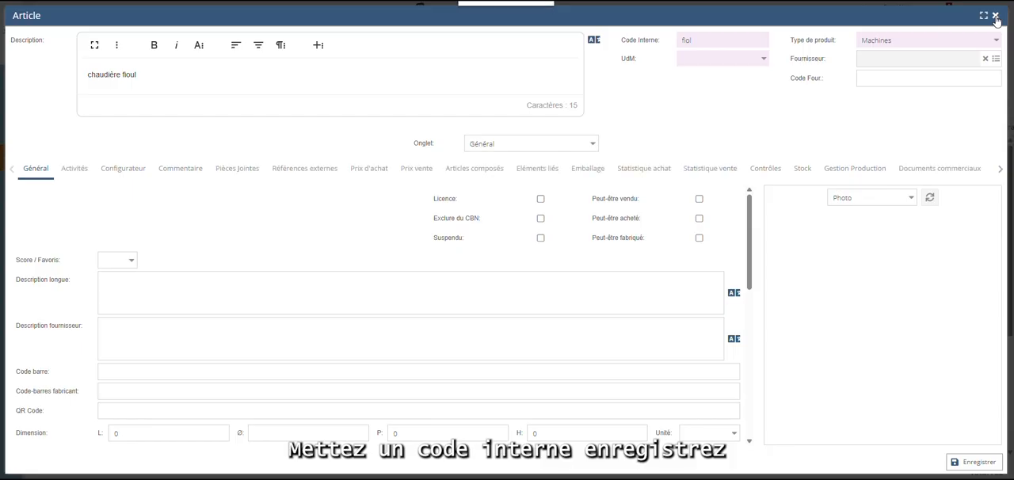
{"action": "left_click", "coordinate": [995, 16]}
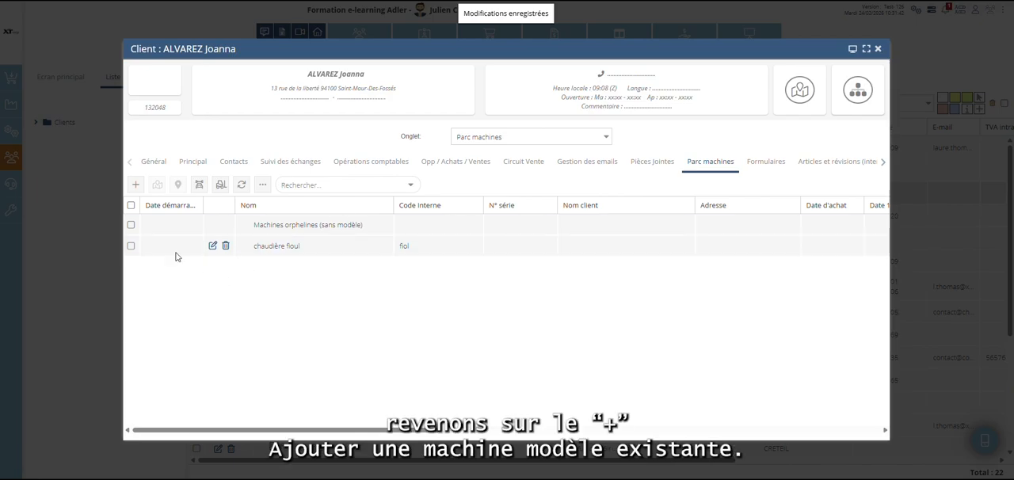
View the existing model machines available to add, and close the list without choosing one.
{"action": "left_click", "coordinate": [134, 187]}
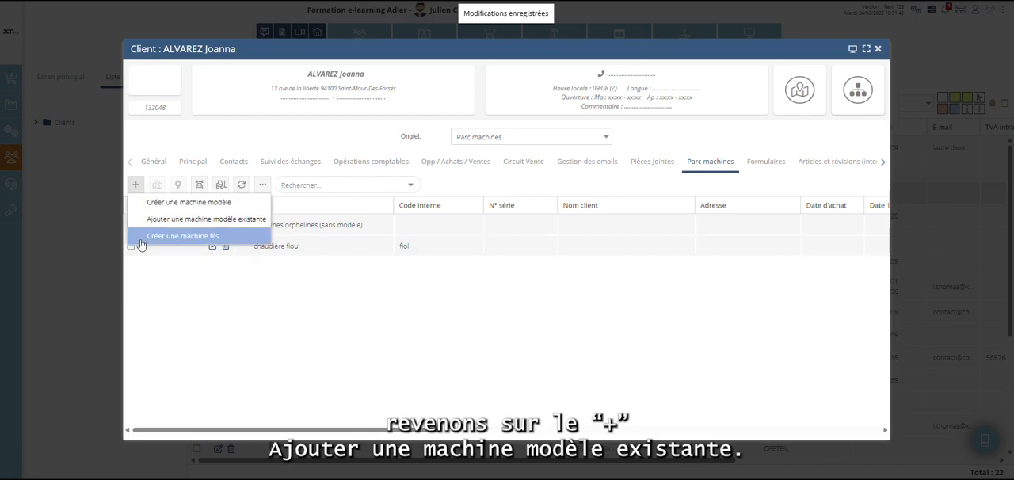
{"action": "left_click", "coordinate": [199, 228]}
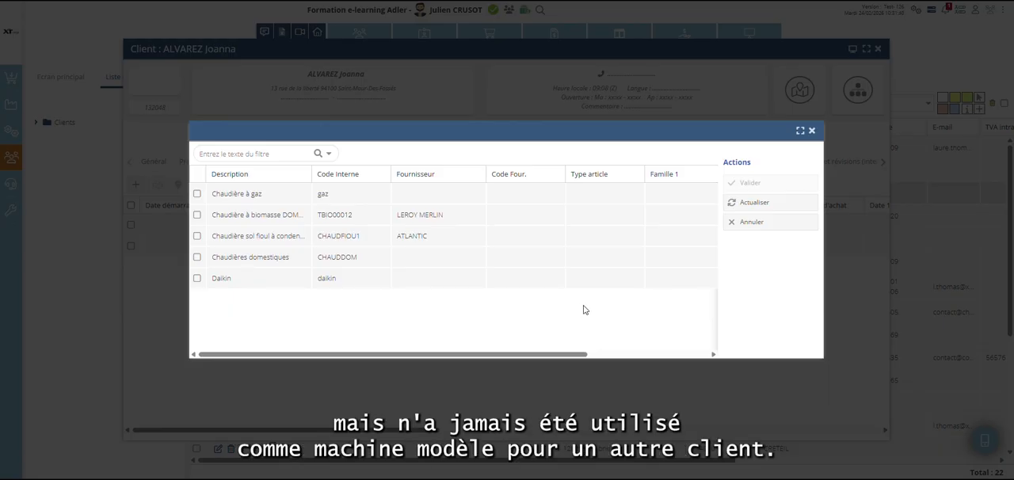
{"action": "left_click", "coordinate": [811, 130]}
{"action": "left_click", "coordinate": [137, 188]}
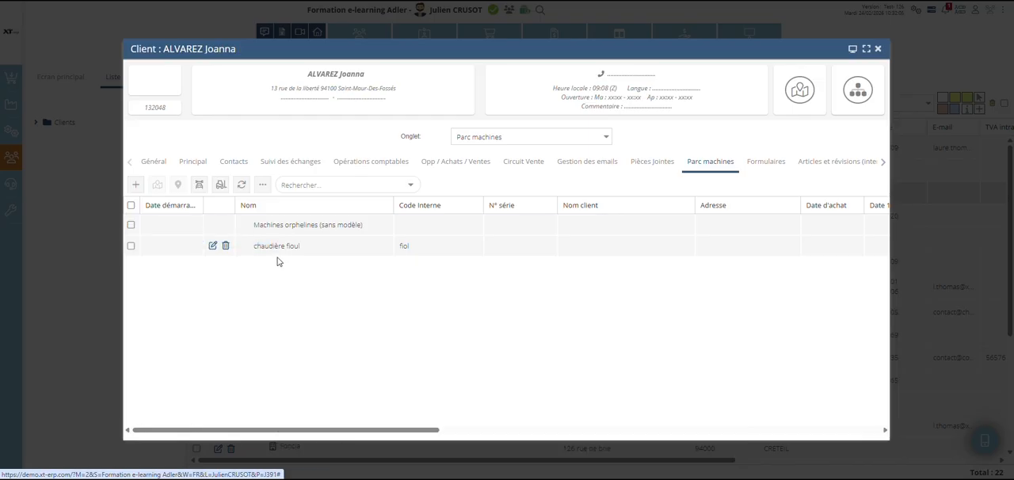
{"action": "left_click", "coordinate": [277, 227]}
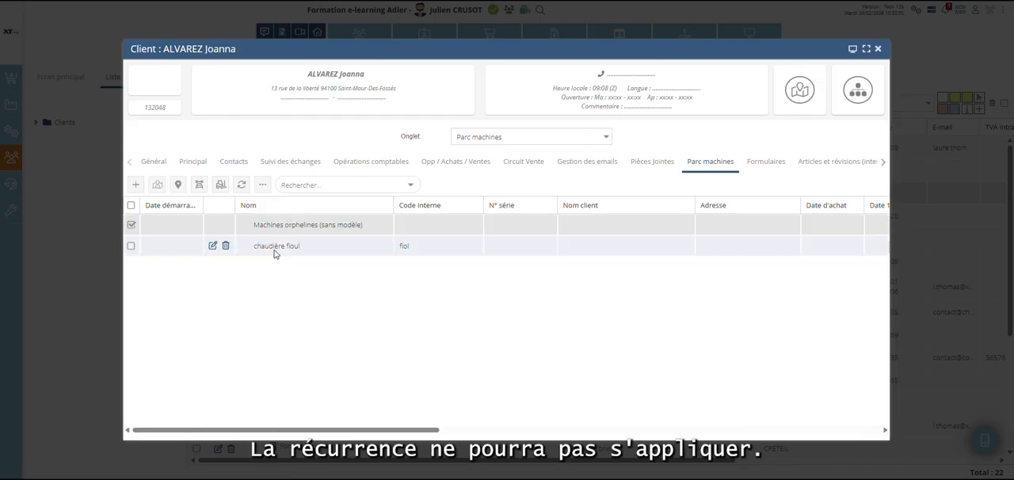
{"action": "left_click", "coordinate": [158, 186]}
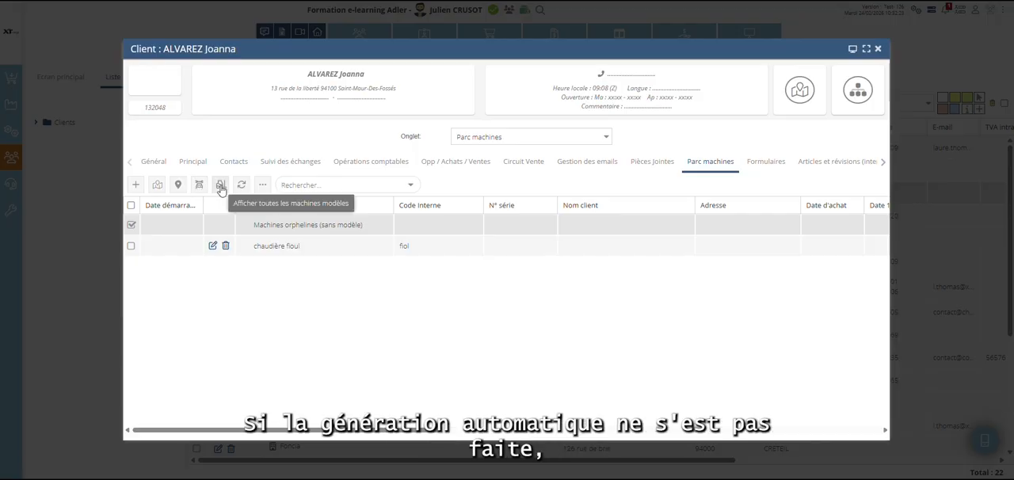
Show all model machines and create a child machine from the Daikin Altherma 3 R outdoor unit model (UED3R).
{"action": "left_click", "coordinate": [221, 187]}
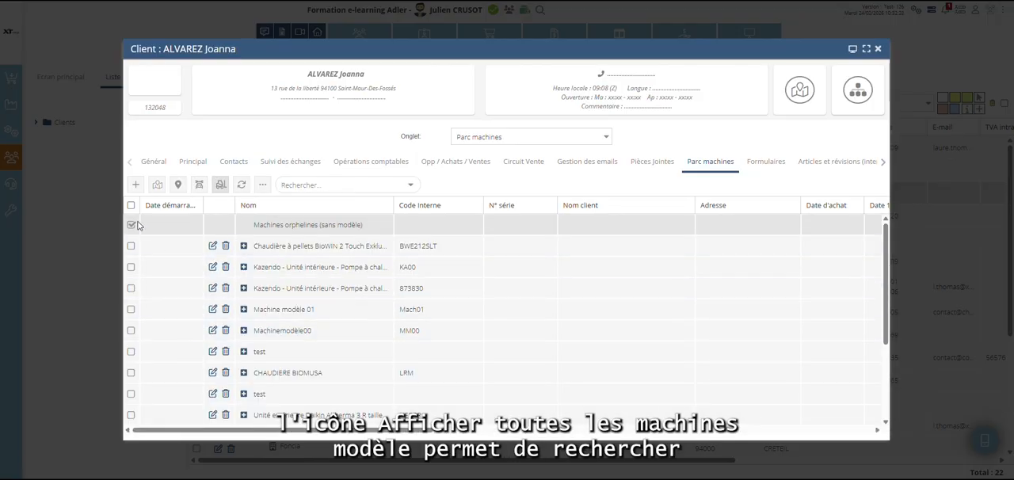
{"action": "scroll", "coordinate": [340, 341], "scroll_direction": "down", "scroll_amount": 3}
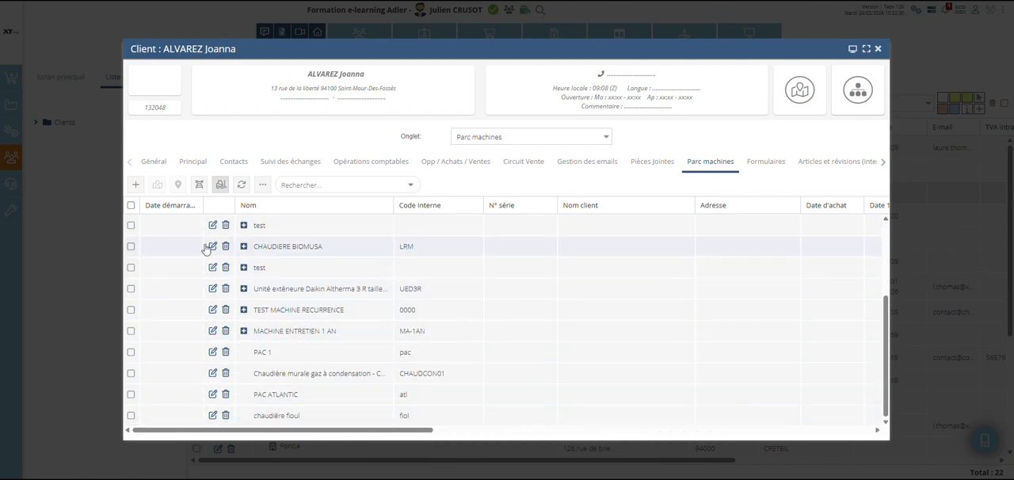
{"action": "left_click", "coordinate": [130, 288]}
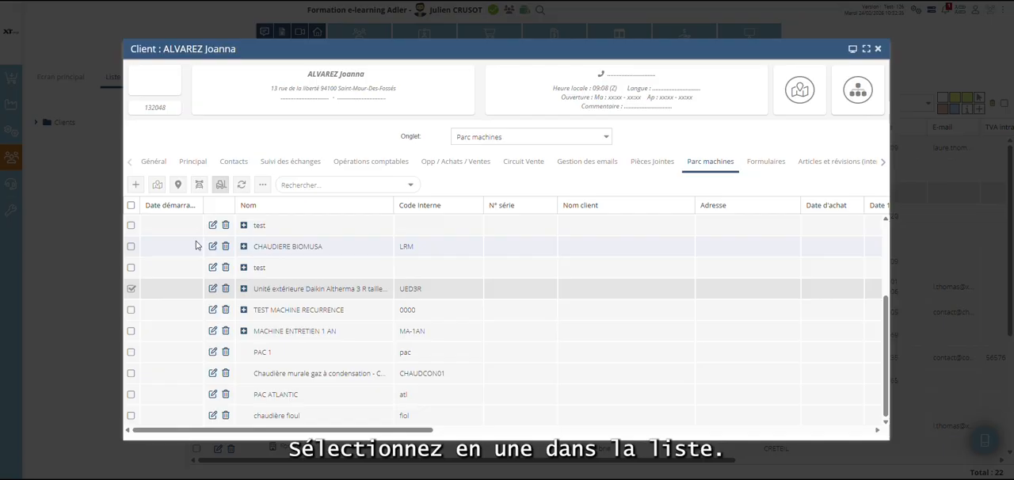
{"action": "left_click", "coordinate": [135, 185]}
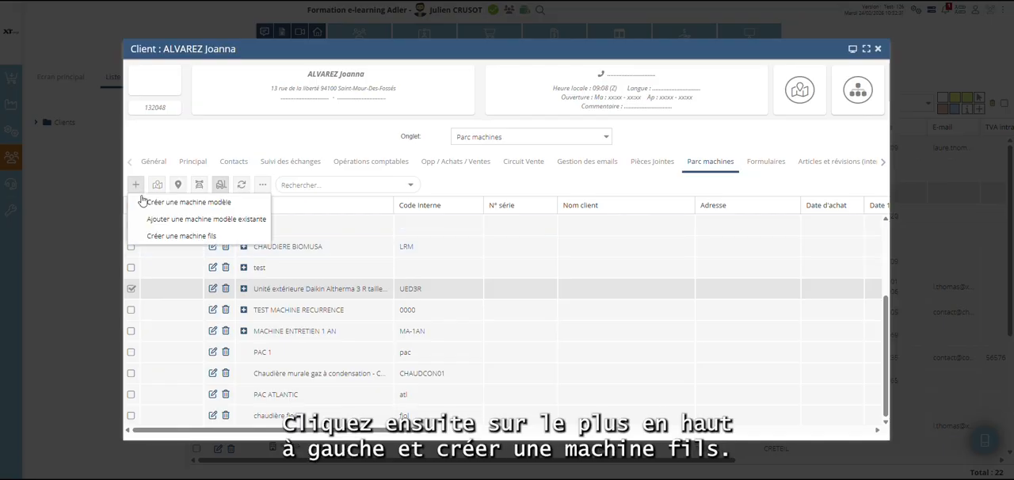
{"action": "left_click", "coordinate": [184, 241]}
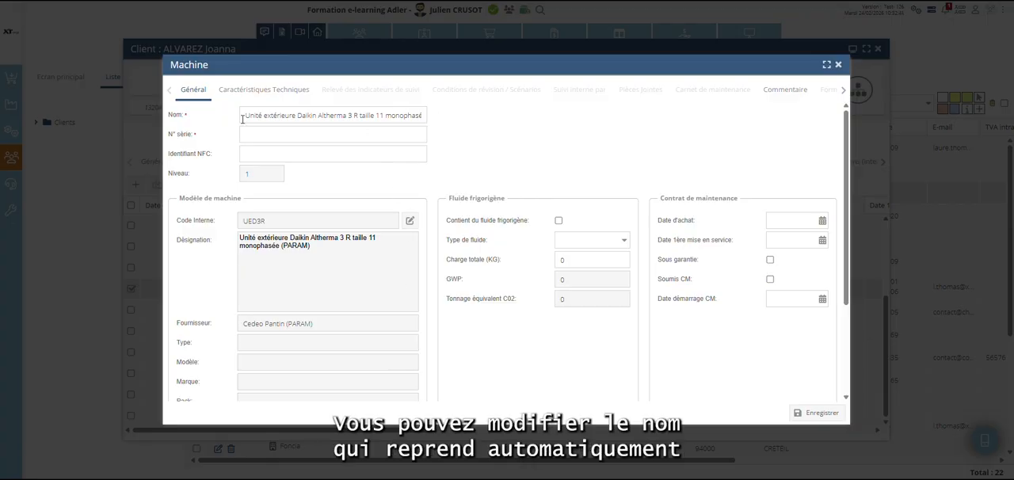
Keep the child machine's inherited name and enter 000004667 as its serial number.
{"action": "left_click_drag", "start_coordinate": [244, 116], "coordinate": [476, 121]}
{"action": "left_click", "coordinate": [292, 135]}
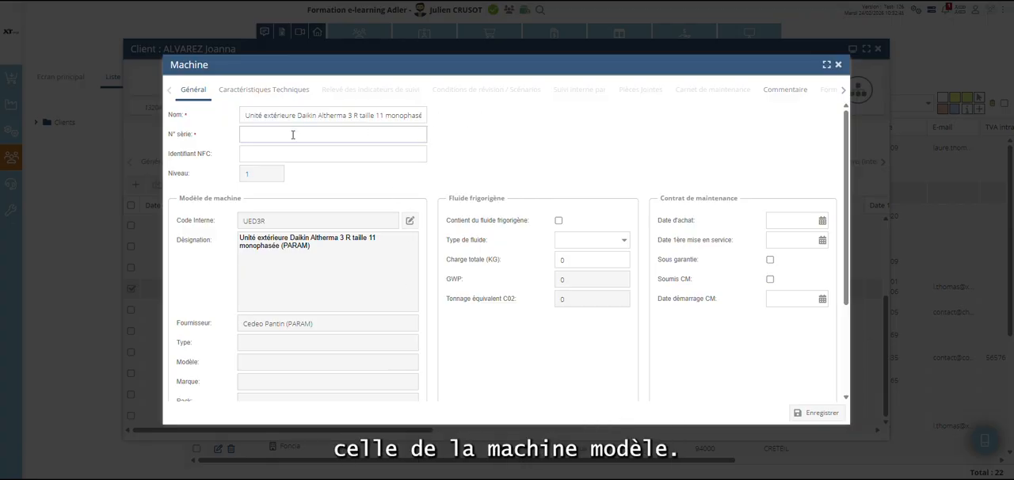
{"action": "type", "text": "000004667"}
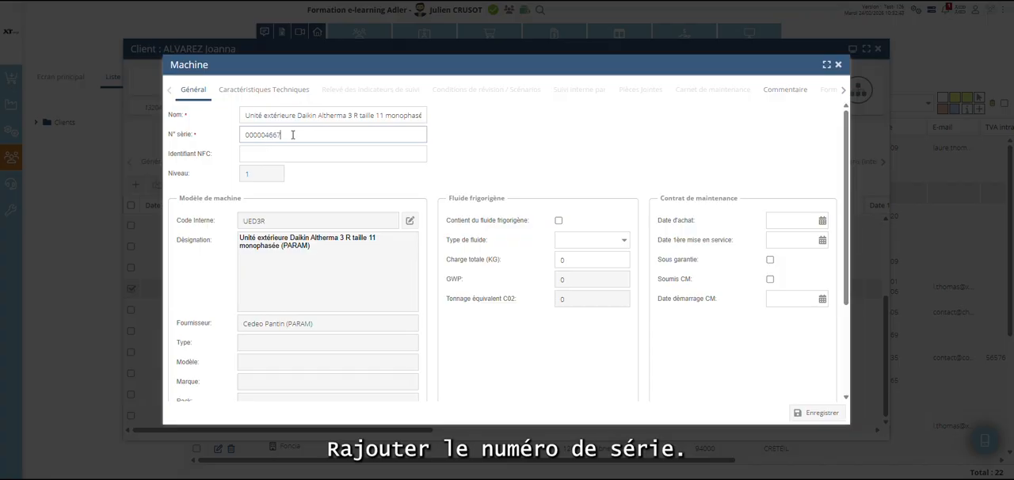
{"action": "left_click", "coordinate": [486, 163]}
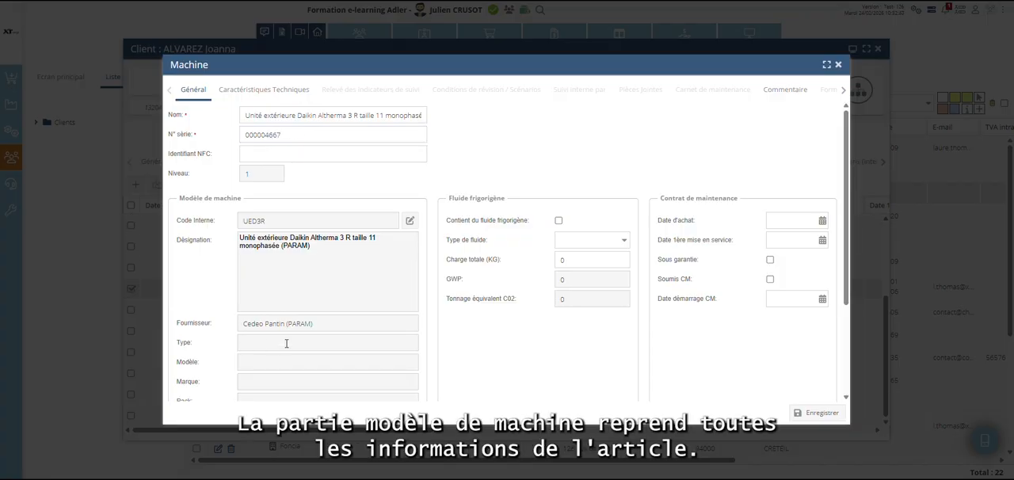
Mark the child machine as containing refrigerant fluid and set the fluid type to R-32.
{"action": "scroll", "coordinate": [327, 323], "scroll_direction": "down", "scroll_amount": 1}
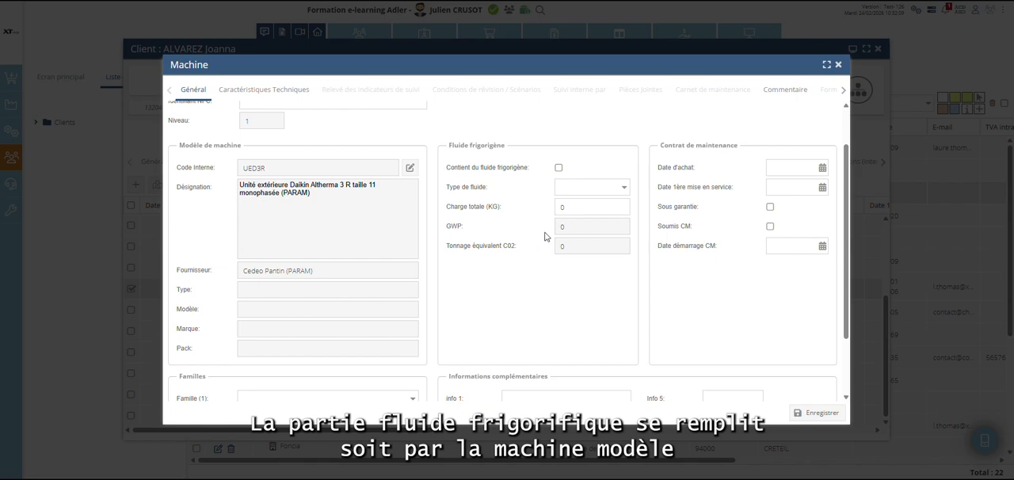
{"action": "left_click", "coordinate": [559, 169]}
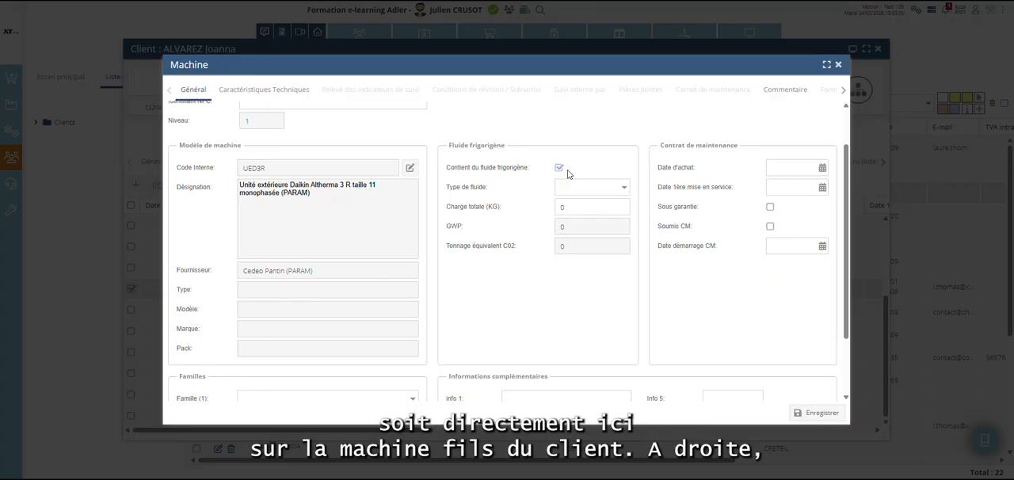
{"action": "left_click", "coordinate": [611, 181]}
{"action": "left_click", "coordinate": [611, 199]}
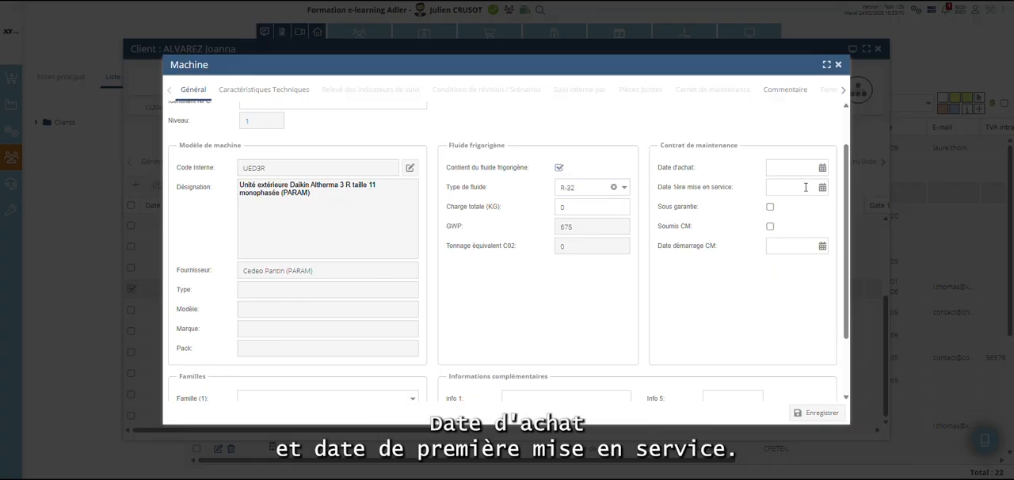
{"action": "left_click", "coordinate": [822, 168]}
{"action": "left_click", "coordinate": [822, 169]}
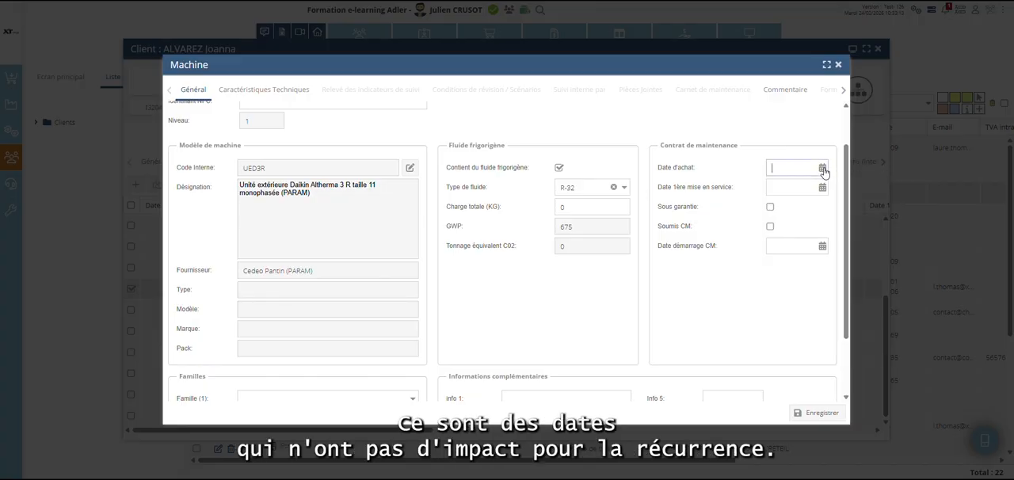
{"action": "left_click", "coordinate": [822, 188]}
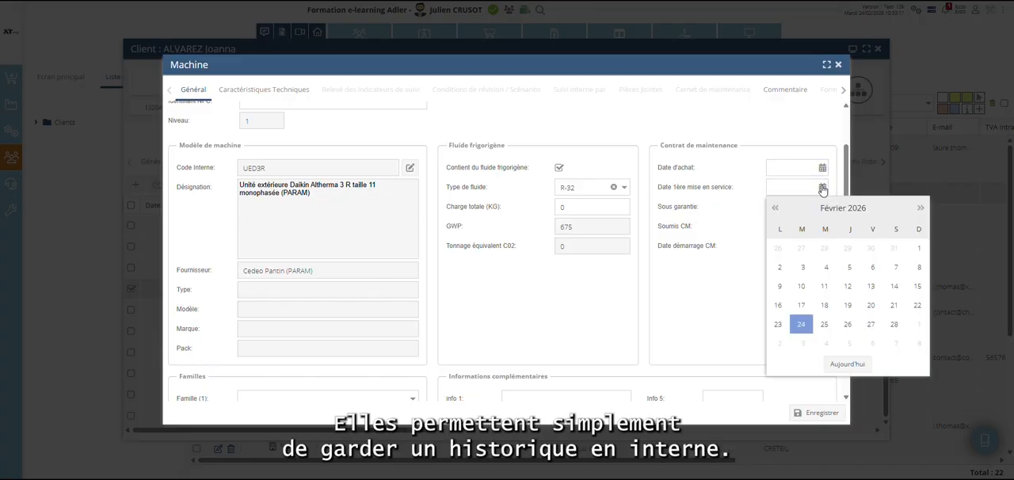
{"action": "left_click", "coordinate": [822, 188]}
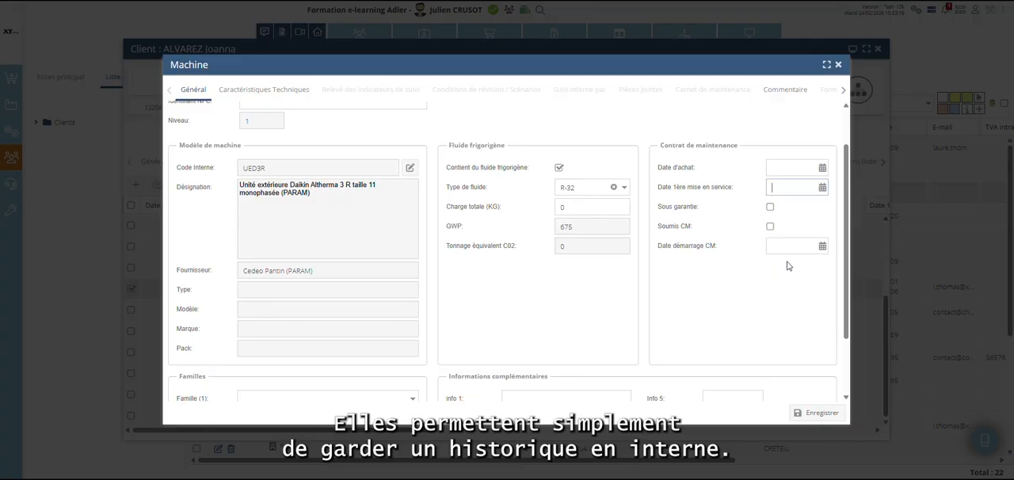
Mark the child machine as subject to a maintenance contract (Soumis CM) and set its contract start date to 17/02/2026.
{"action": "left_click", "coordinate": [771, 227]}
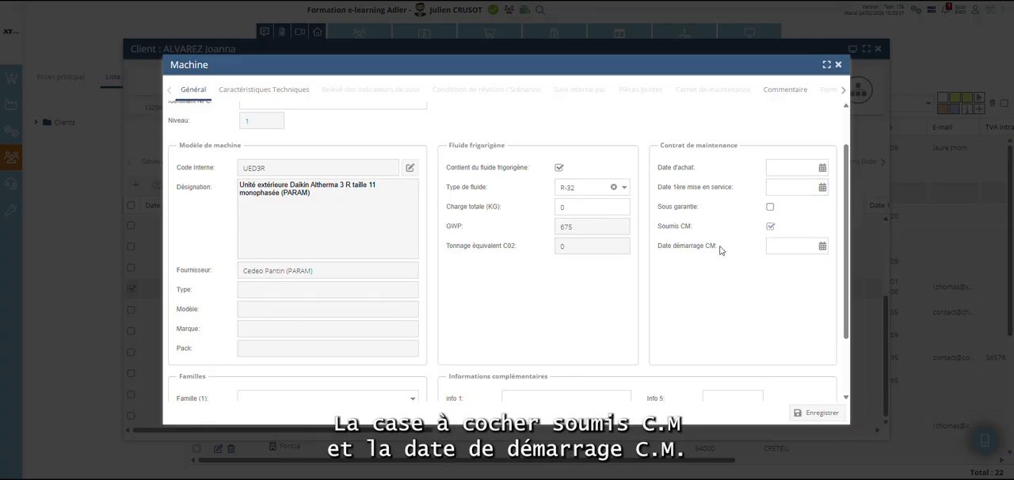
{"action": "left_click", "coordinate": [821, 248]}
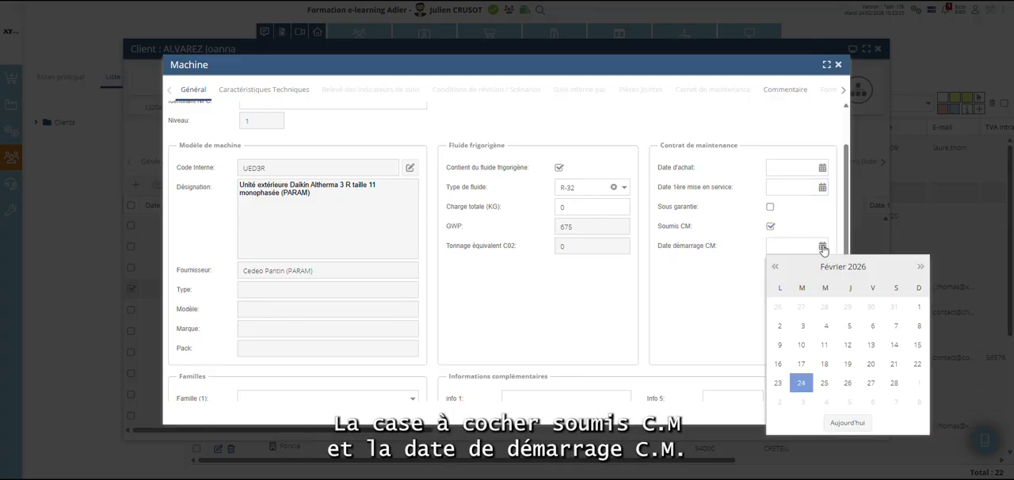
{"action": "left_click", "coordinate": [801, 362]}
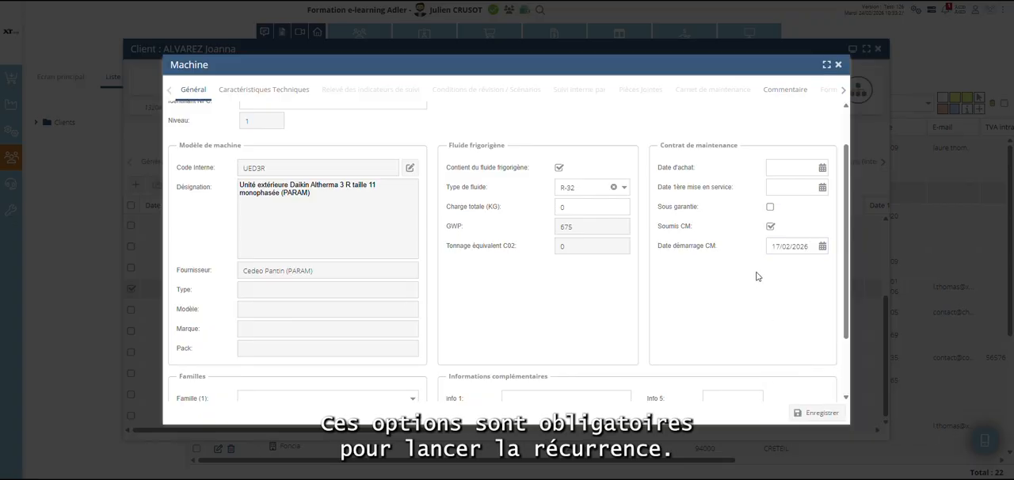
{"action": "left_click_drag", "start_coordinate": [767, 247], "coordinate": [834, 257]}
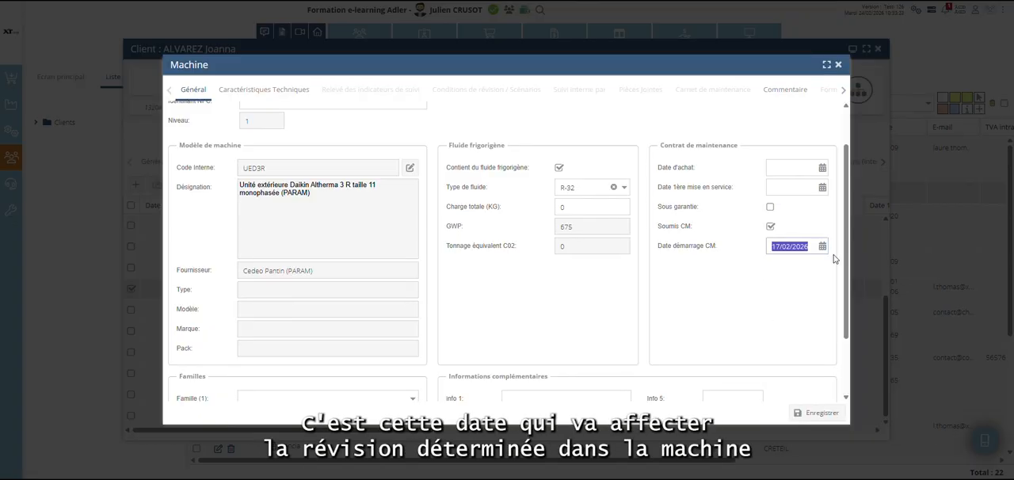
{"action": "left_click", "coordinate": [800, 286]}
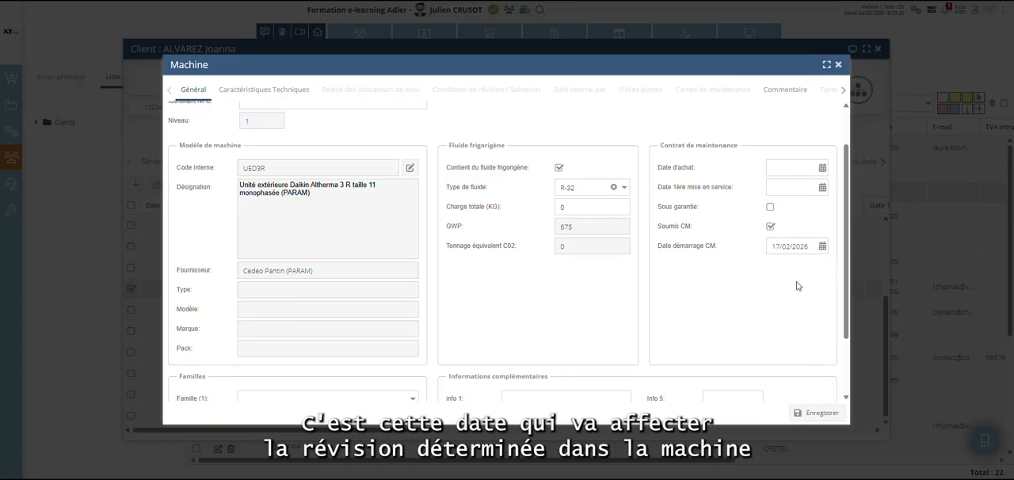
Save and close the child machine, limit the list to the client's own machines and expand the Daikin model.
{"action": "left_click", "coordinate": [816, 414]}
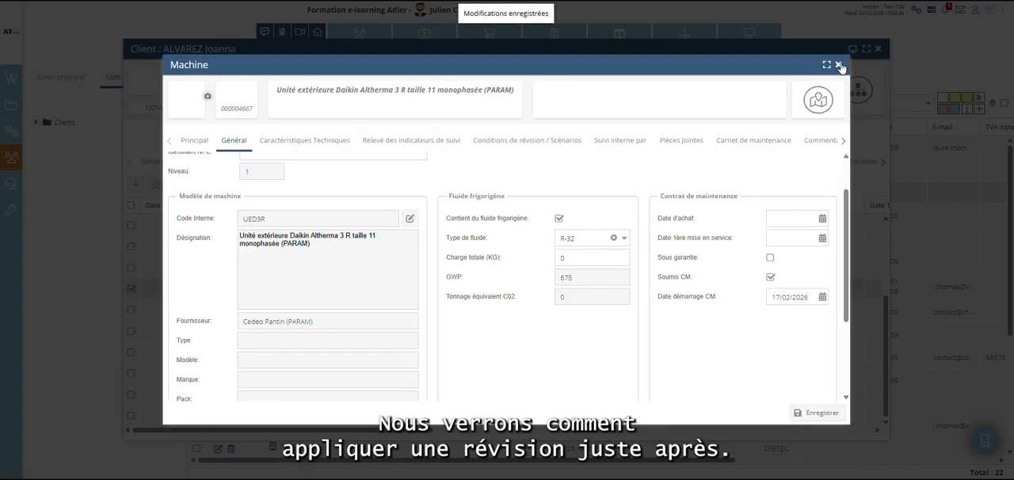
{"action": "left_click", "coordinate": [839, 65]}
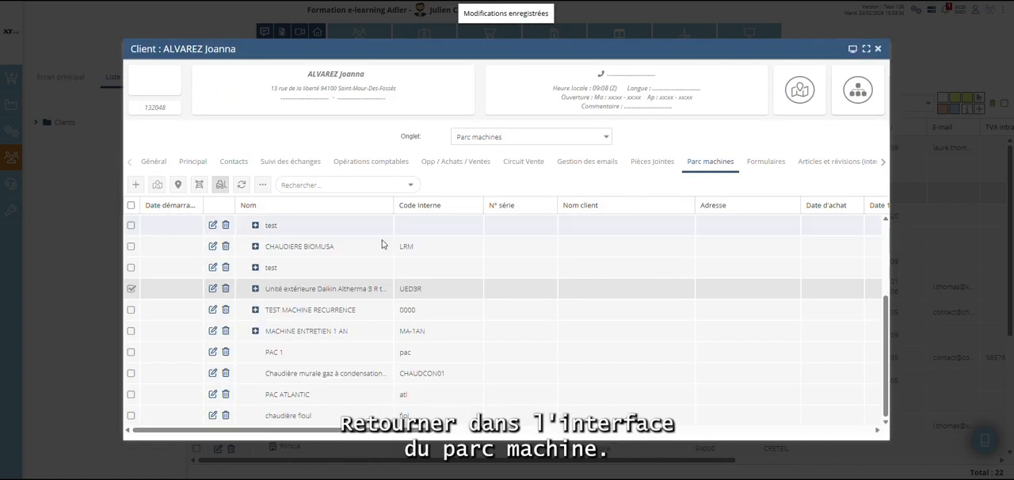
{"action": "left_click", "coordinate": [220, 185]}
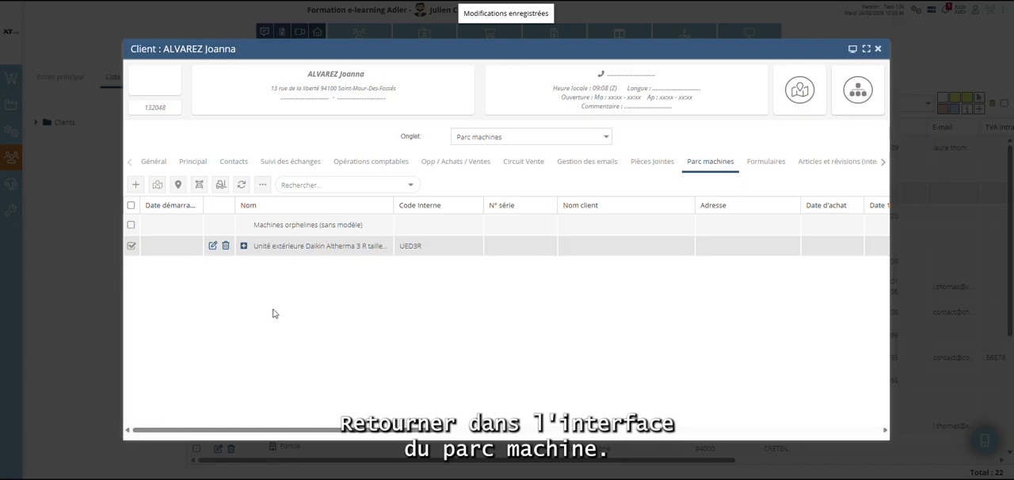
{"action": "left_click", "coordinate": [244, 247]}
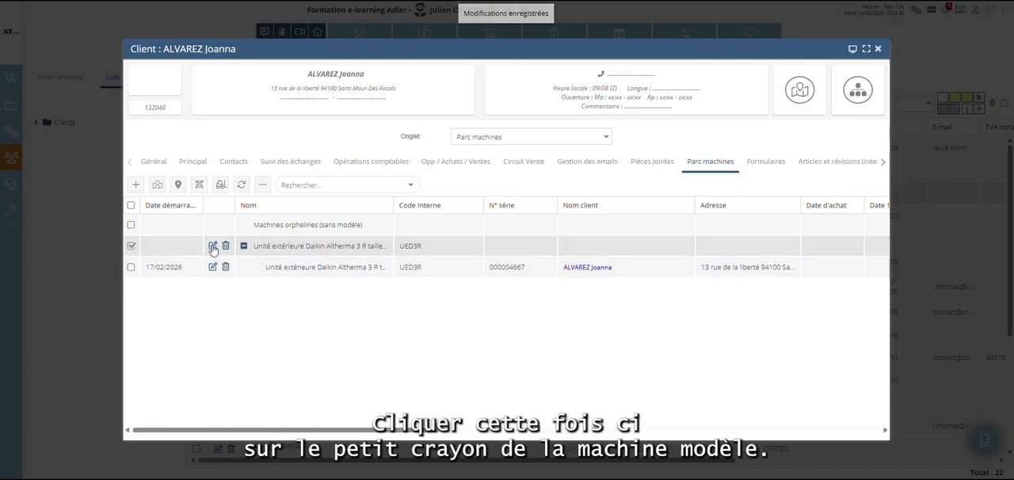
Open the Daikin model machine's general details and enter ALTERMA as its model (Modèle) and DAIKIN as its brand (Marque).
{"action": "left_click", "coordinate": [213, 248]}
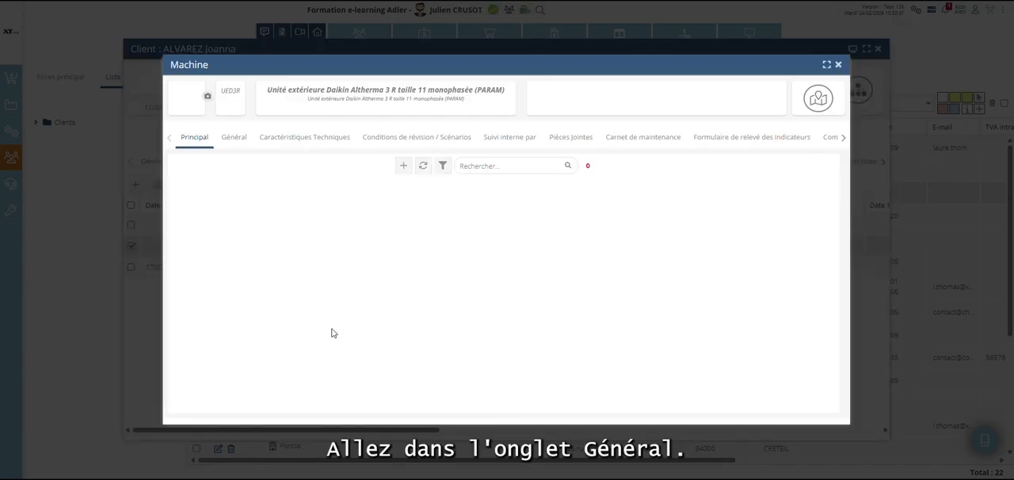
{"action": "left_click", "coordinate": [233, 137]}
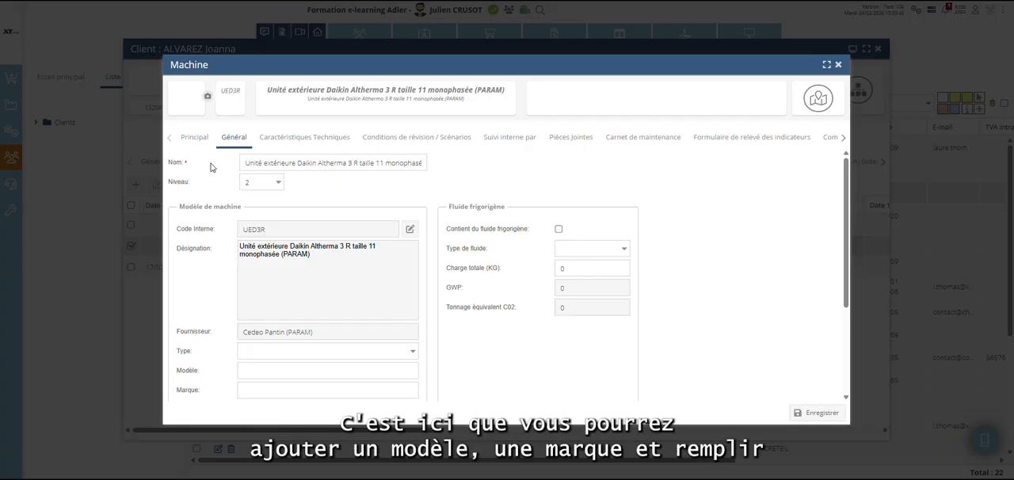
{"action": "scroll", "coordinate": [277, 316], "scroll_direction": "down", "scroll_amount": 1}
{"action": "scroll", "coordinate": [277, 316], "scroll_direction": "down", "scroll_amount": 2}
{"action": "left_click", "coordinate": [253, 265]}
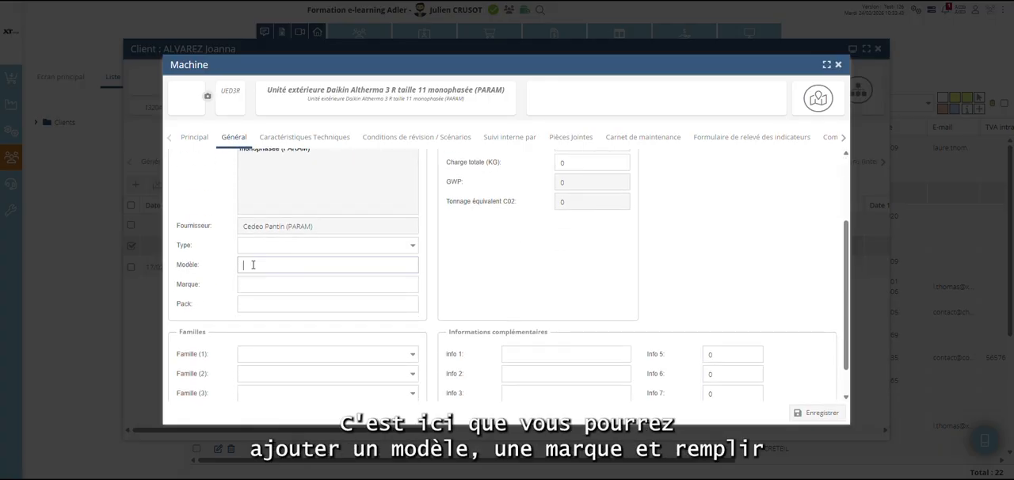
{"action": "type", "text": "D"}
{"action": "key", "text": "BackSpace"}
{"action": "type", "text": "ALTERMA"}
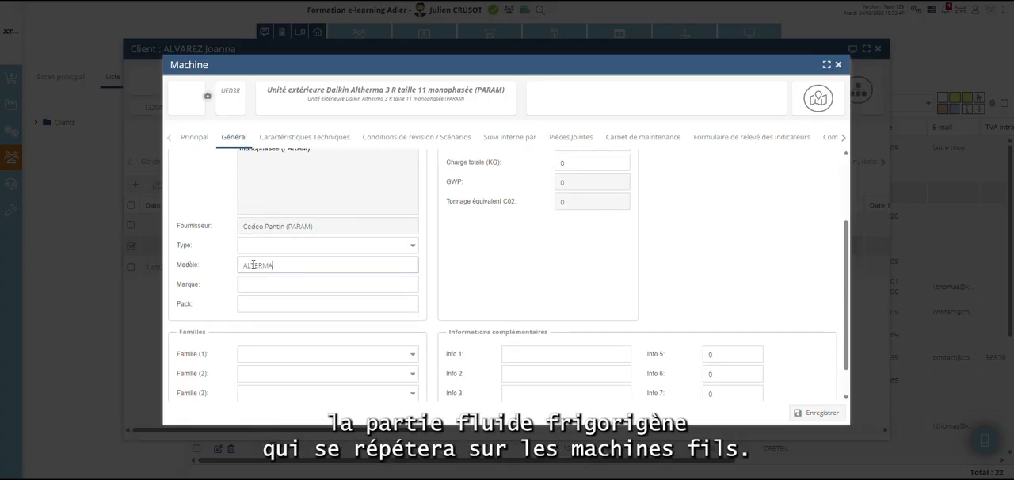
{"action": "left_click", "coordinate": [259, 283]}
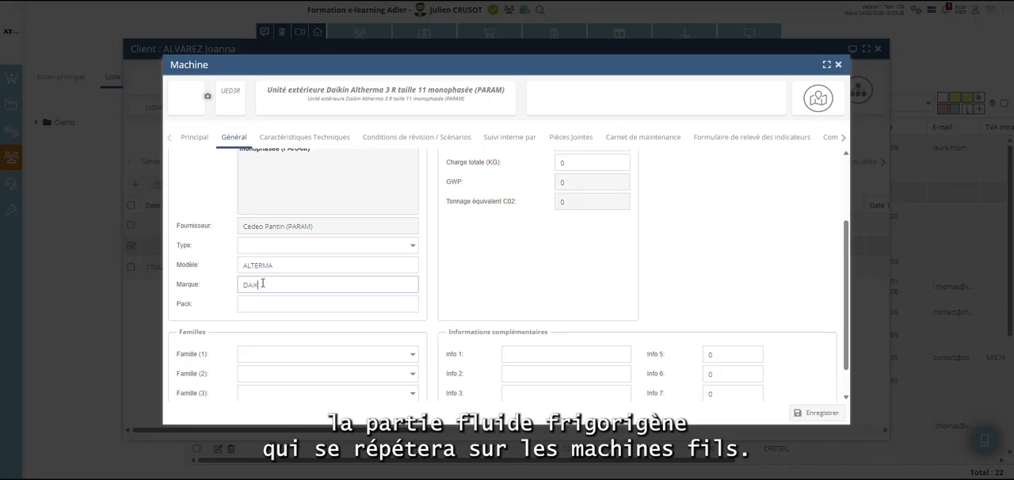
{"action": "type", "text": "DAIKIN"}
Mark the model machine as containing refrigerant fluid, with type R-32 and a total charge of 0.2 kg, and save it.
{"action": "scroll", "coordinate": [449, 262], "scroll_direction": "up", "scroll_amount": 3}
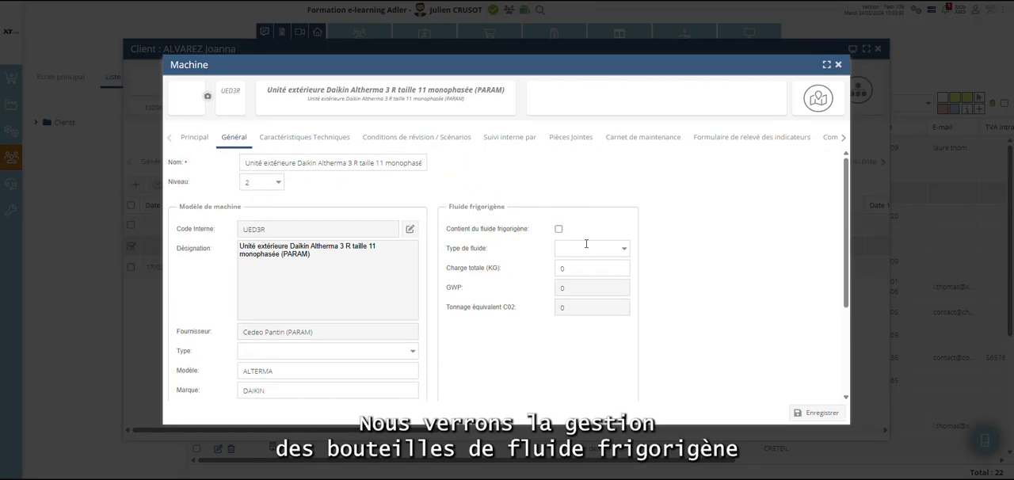
{"action": "left_click", "coordinate": [560, 230]}
{"action": "left_click", "coordinate": [626, 252]}
{"action": "left_click", "coordinate": [625, 262]}
{"action": "left_click", "coordinate": [626, 268]}
{"action": "left_click", "coordinate": [808, 413]}
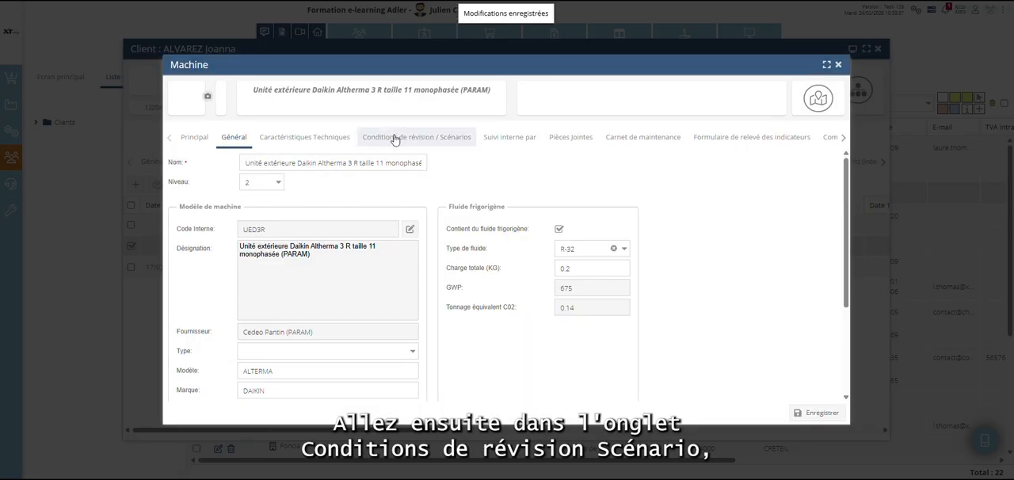
Draft a revision condition for the model machine, every 1 Année with an intervention request 30 days before, and close it without saving.
{"action": "left_click", "coordinate": [394, 140]}
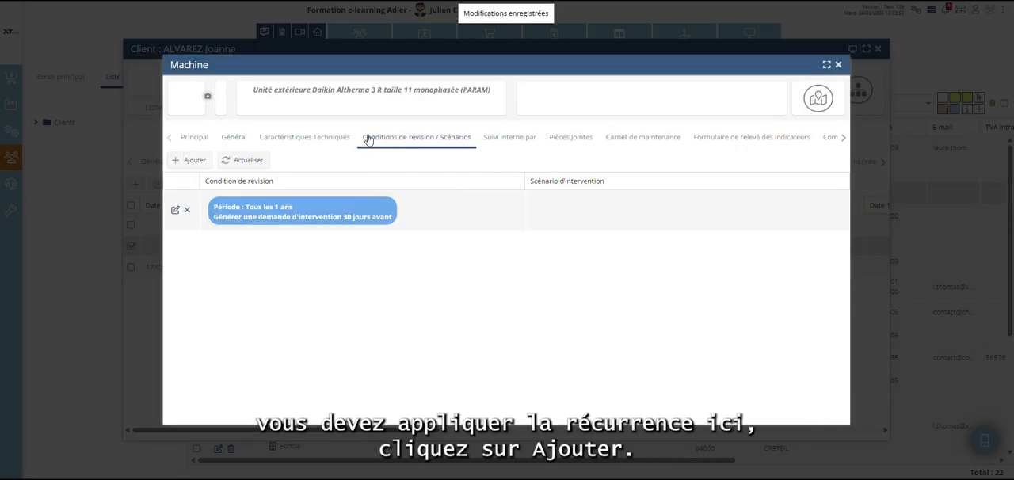
{"action": "left_click", "coordinate": [192, 160]}
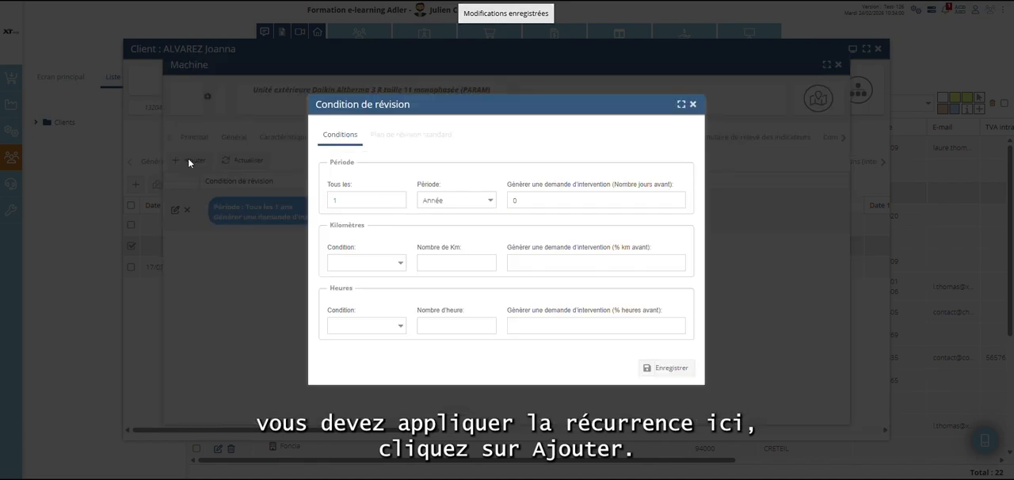
{"action": "left_click", "coordinate": [333, 199]}
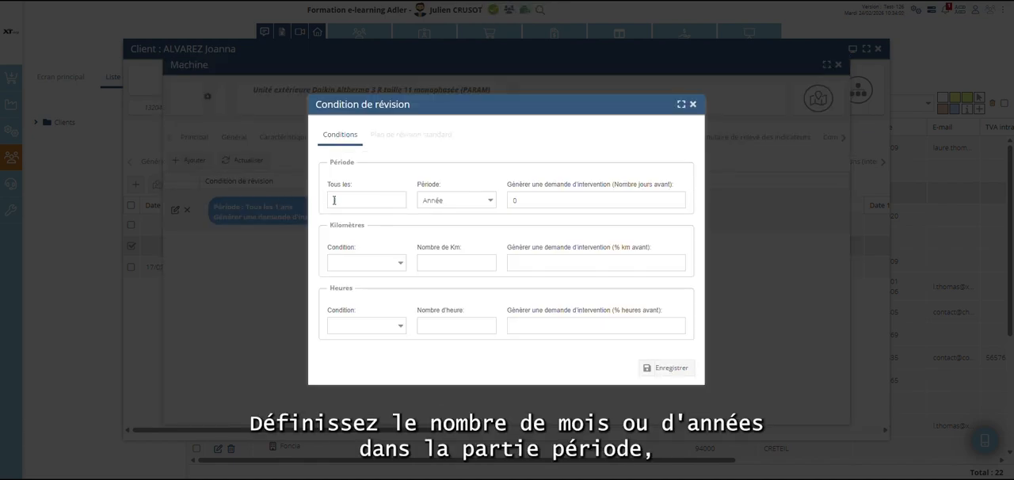
{"action": "left_click", "coordinate": [490, 202]}
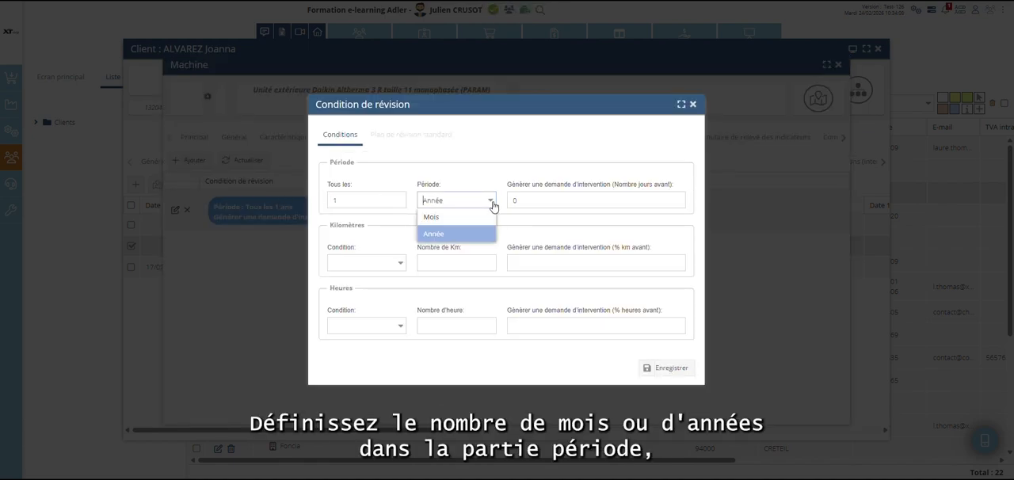
{"action": "left_click", "coordinate": [492, 205]}
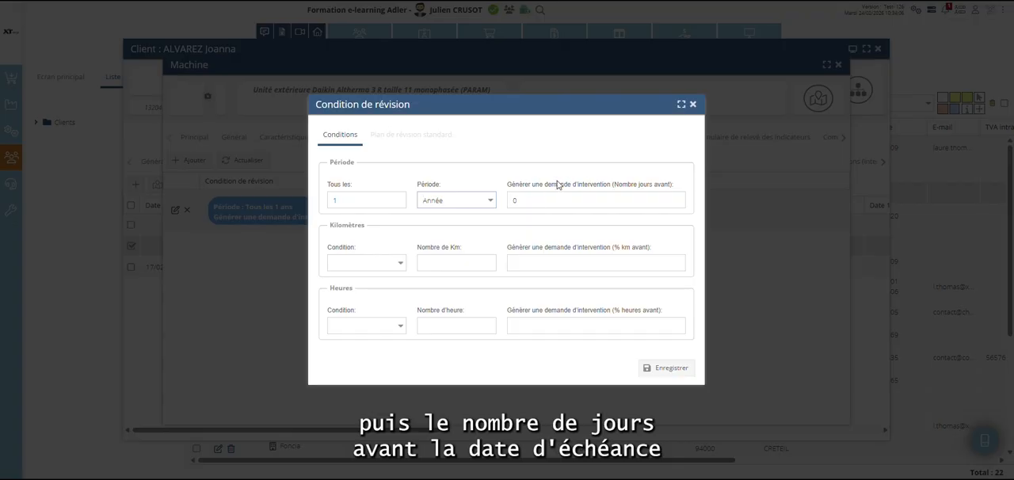
{"action": "left_click", "coordinate": [513, 200]}
{"action": "type", "text": "3"}
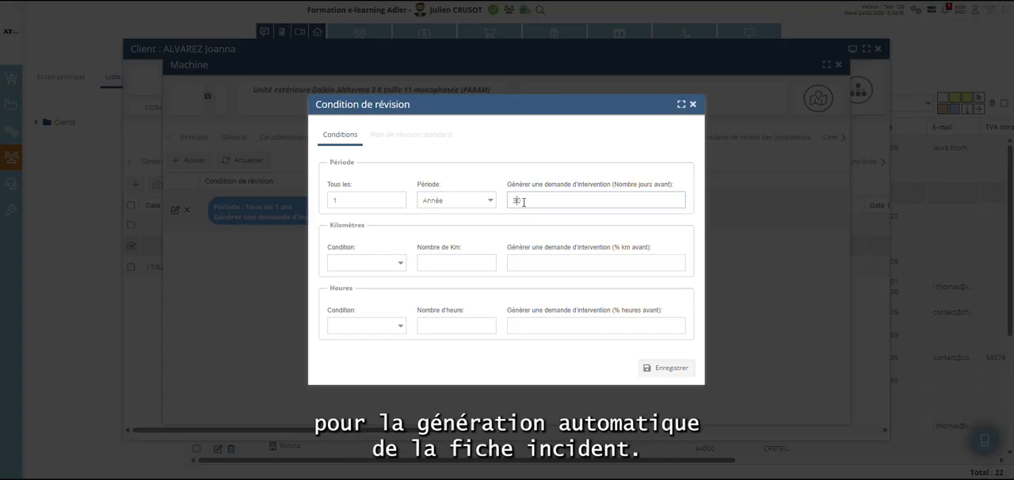
{"action": "left_click", "coordinate": [694, 104]}
Review the model machine's maintenance log (Carnet de maintenance) and close the machine and client records.
{"action": "left_click", "coordinate": [636, 140]}
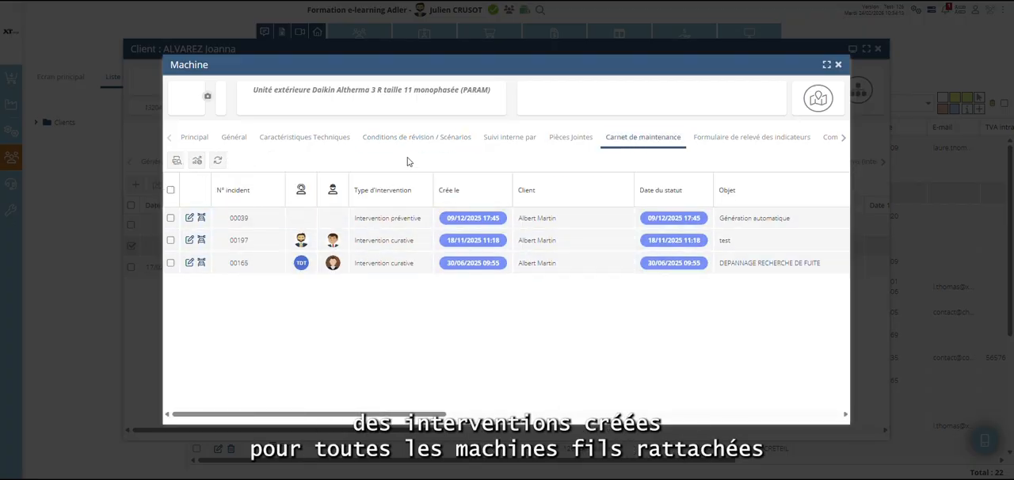
{"action": "left_click", "coordinate": [838, 64]}
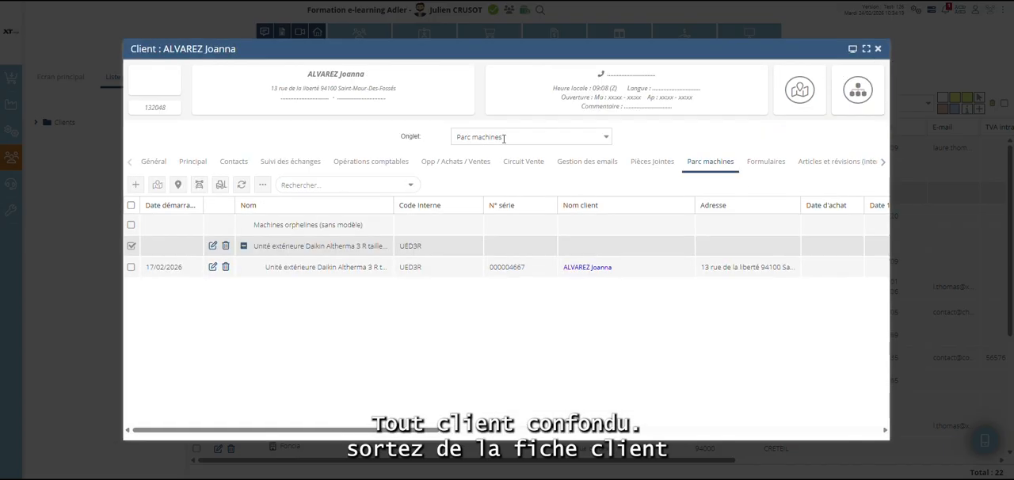
{"action": "left_click", "coordinate": [877, 48]}
Browse all model machines in Gestion des machines, expand the BioWIN 2 Touch pellet boiler model and display the machine creation options.
{"action": "left_click", "coordinate": [11, 131]}
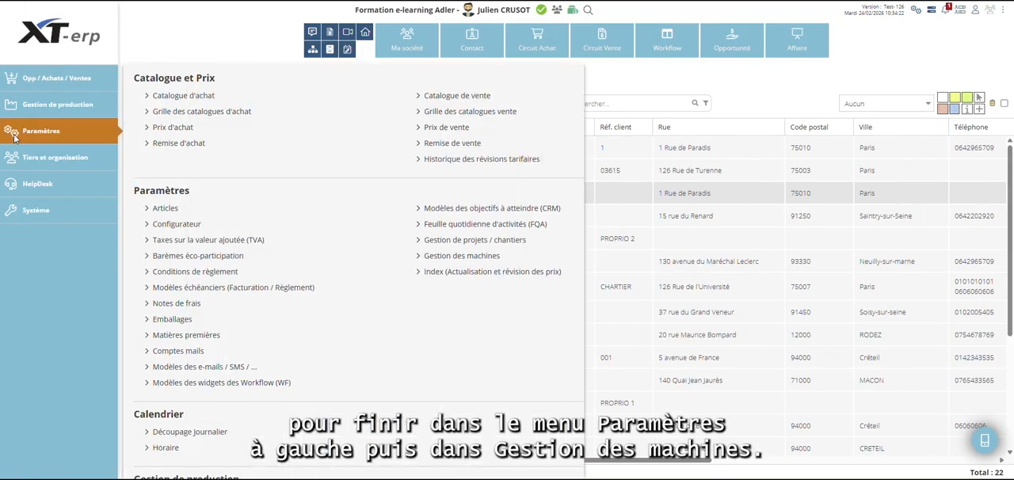
{"action": "left_click", "coordinate": [472, 256]}
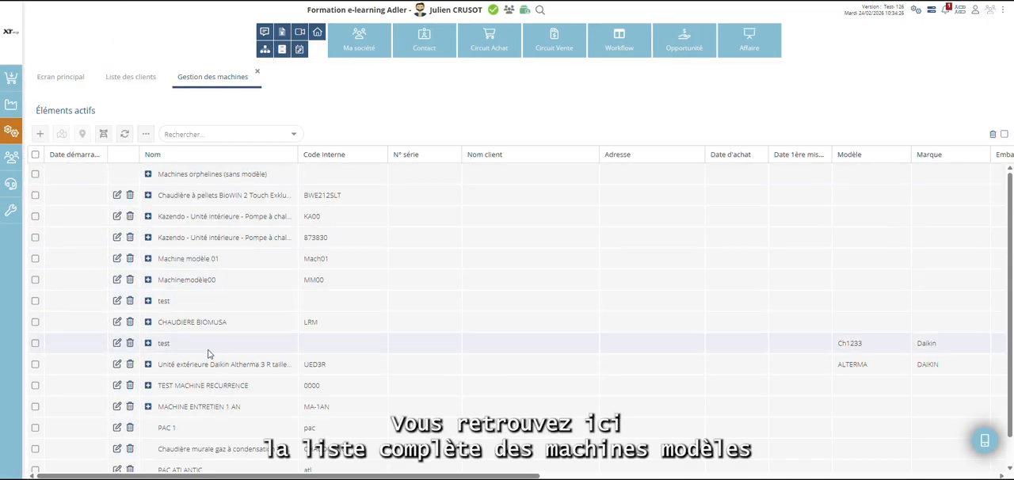
{"action": "scroll", "coordinate": [210, 399], "scroll_direction": "down", "scroll_amount": 1}
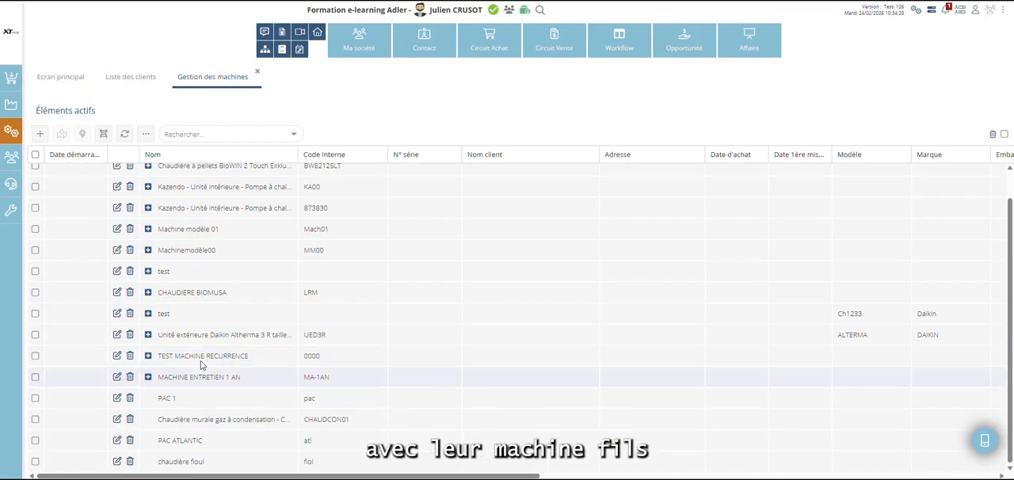
{"action": "scroll", "coordinate": [204, 376], "scroll_direction": "up", "scroll_amount": 1}
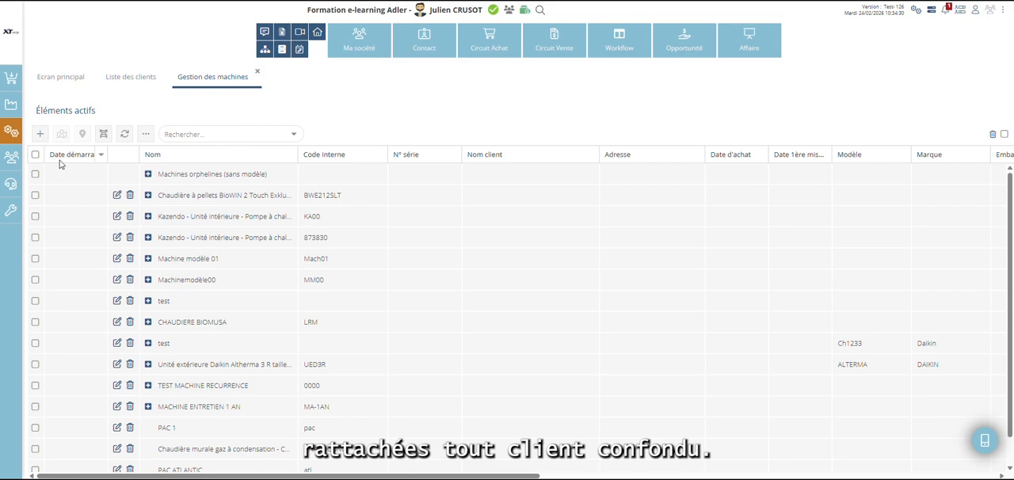
{"action": "left_click", "coordinate": [148, 195]}
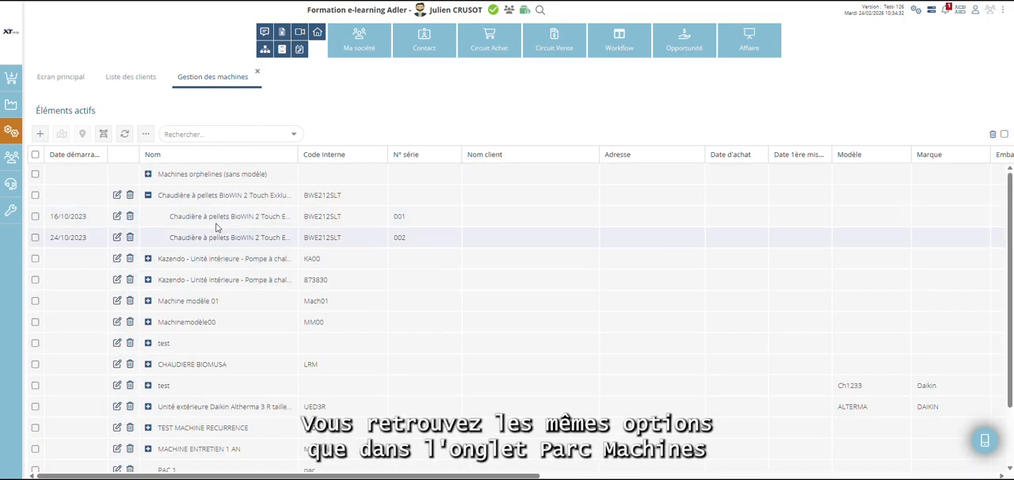
{"action": "left_click", "coordinate": [40, 135]}
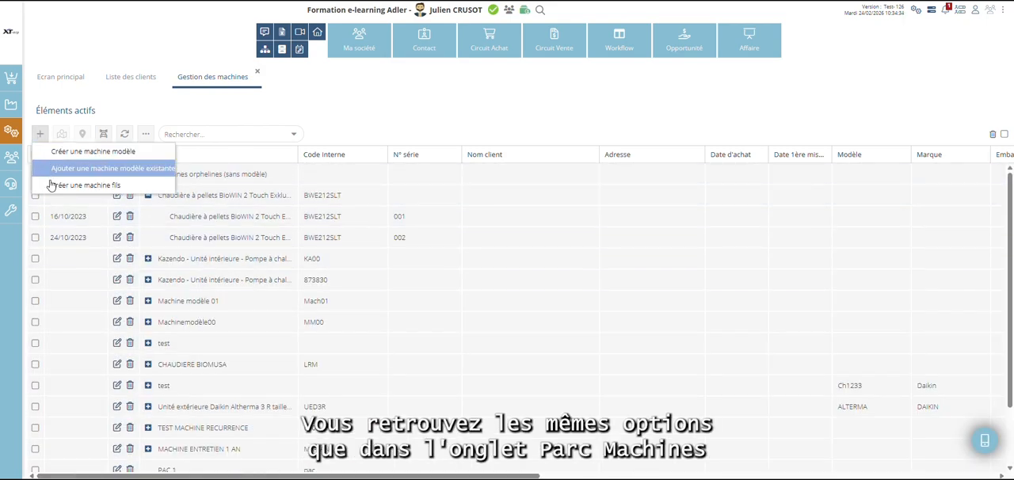